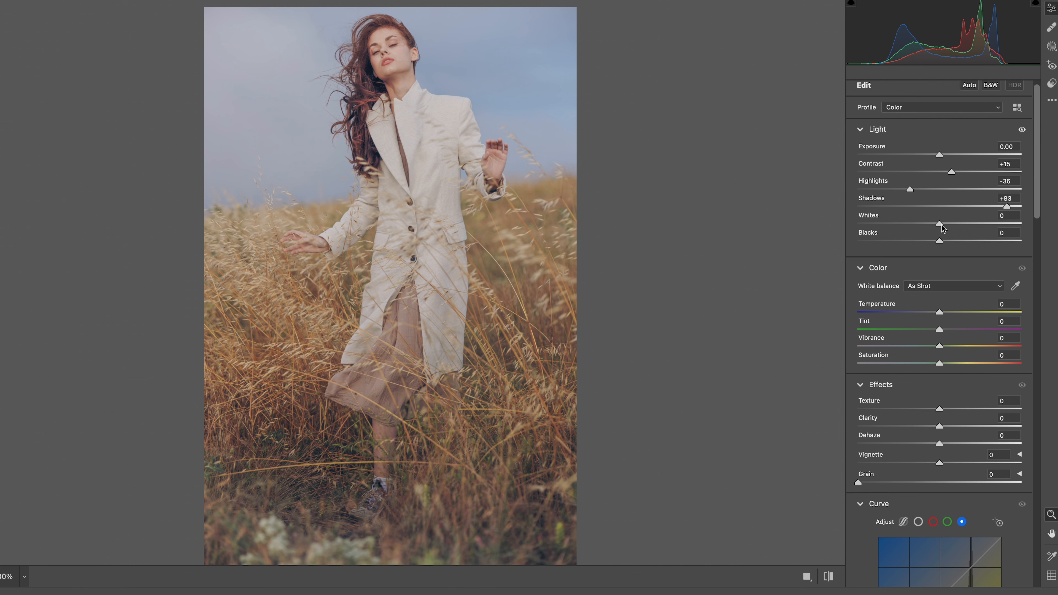
# Step: Set Vibrance to +4, Clarity to -9 and Dehaze to +50 on the portrait photo
pyautogui.scroll(-2, 938, 251)
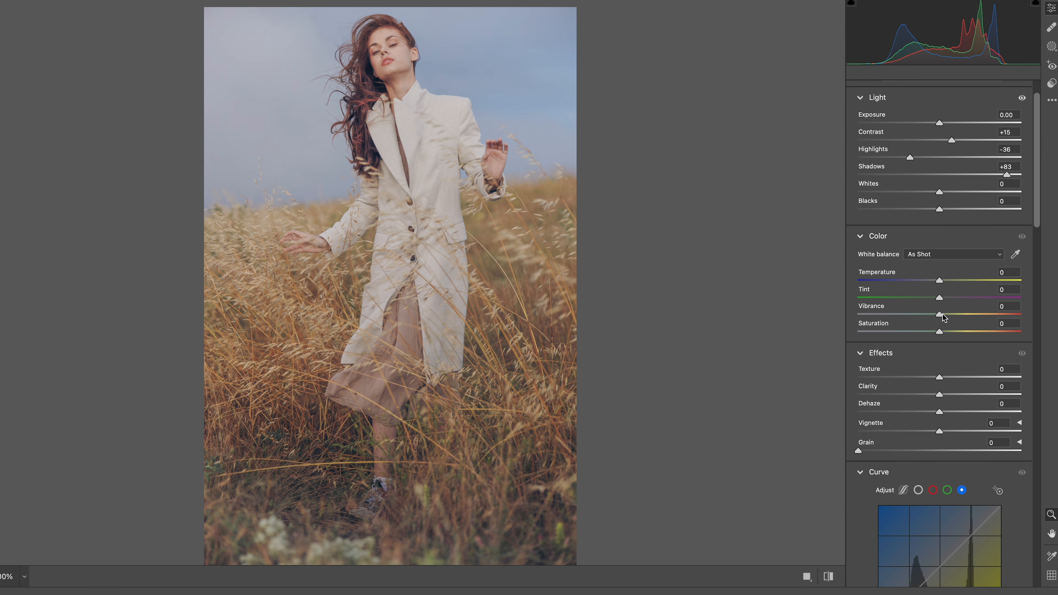
pyautogui.moveTo(942, 315); pyautogui.dragTo(945, 316)
pyautogui.scroll(-3, 946, 329)
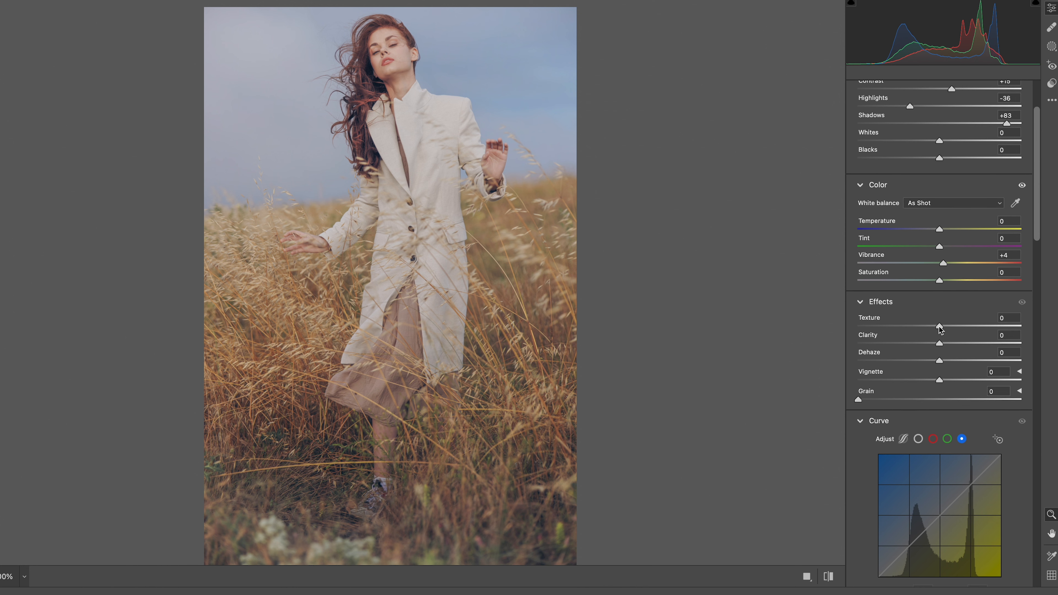
pyautogui.moveTo(940, 343); pyautogui.dragTo(931, 383)
pyautogui.doubleClick(930, 383)
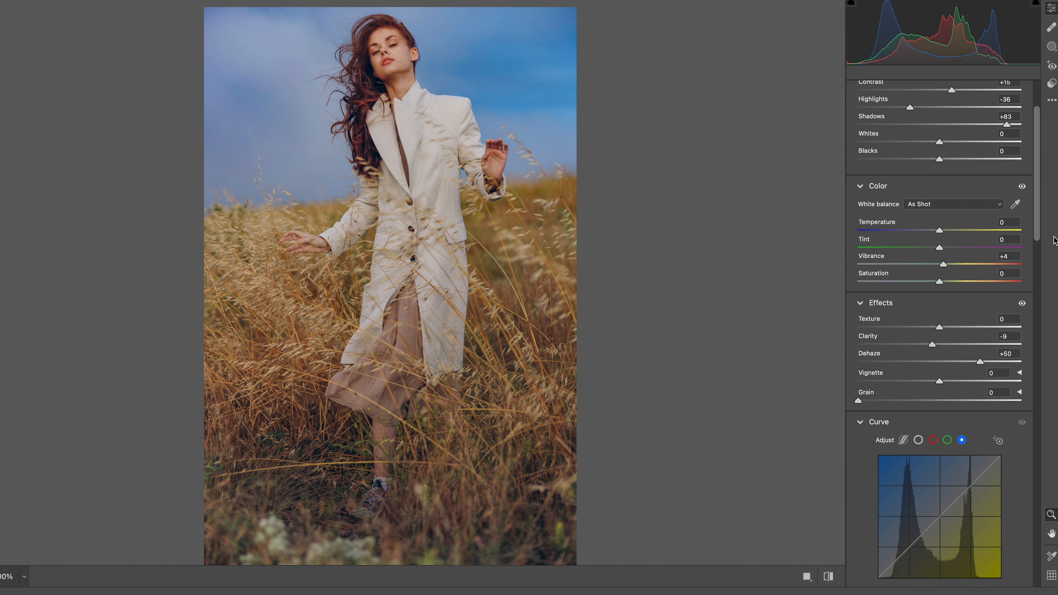
# Step: Shift the HSL hues: Oranges -16, Yellows -83, Aquas +14 and Blues -5
pyautogui.moveTo(1041, 222); pyautogui.dragTo(1046, 392)
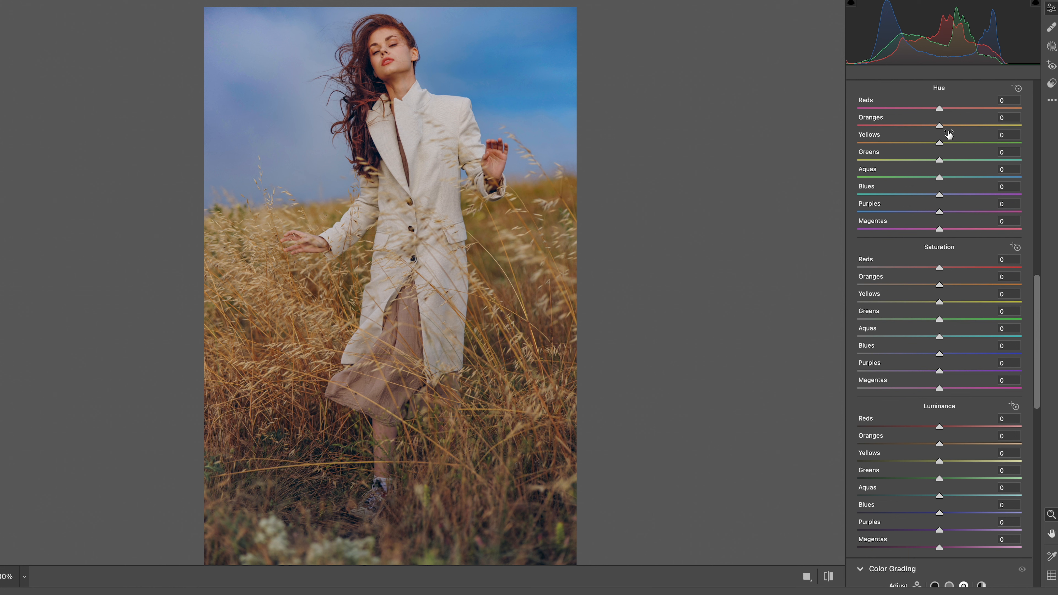
pyautogui.moveTo(940, 109); pyautogui.dragTo(873, 141)
pyautogui.doubleClick(933, 109)
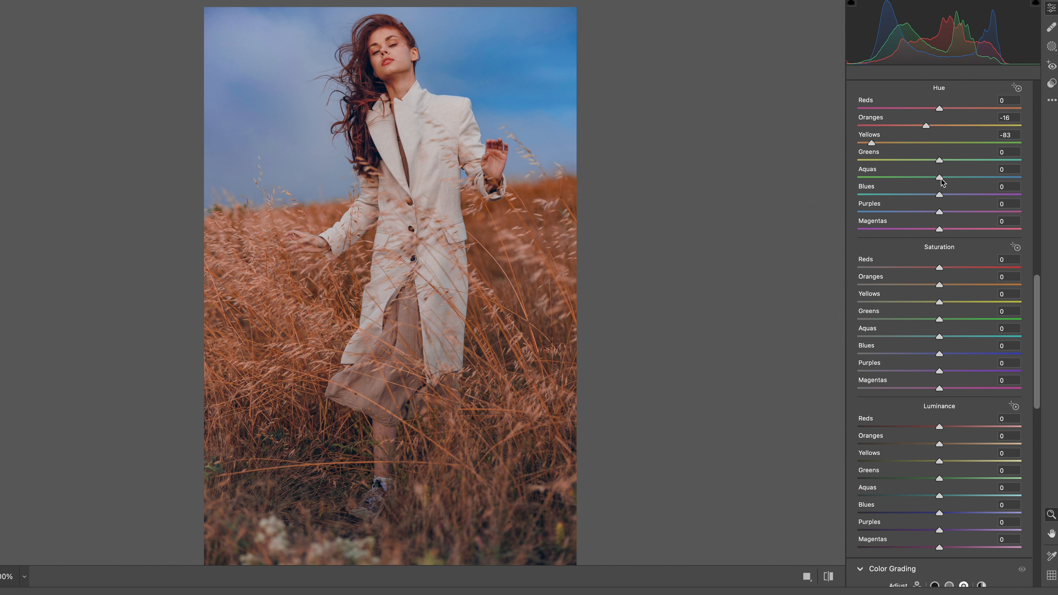
pyautogui.moveTo(940, 178)
pyautogui.mouseDown()
pyautogui.moveTo(955, 183)
pyautogui.moveTo(938, 198)
pyautogui.mouseUp()
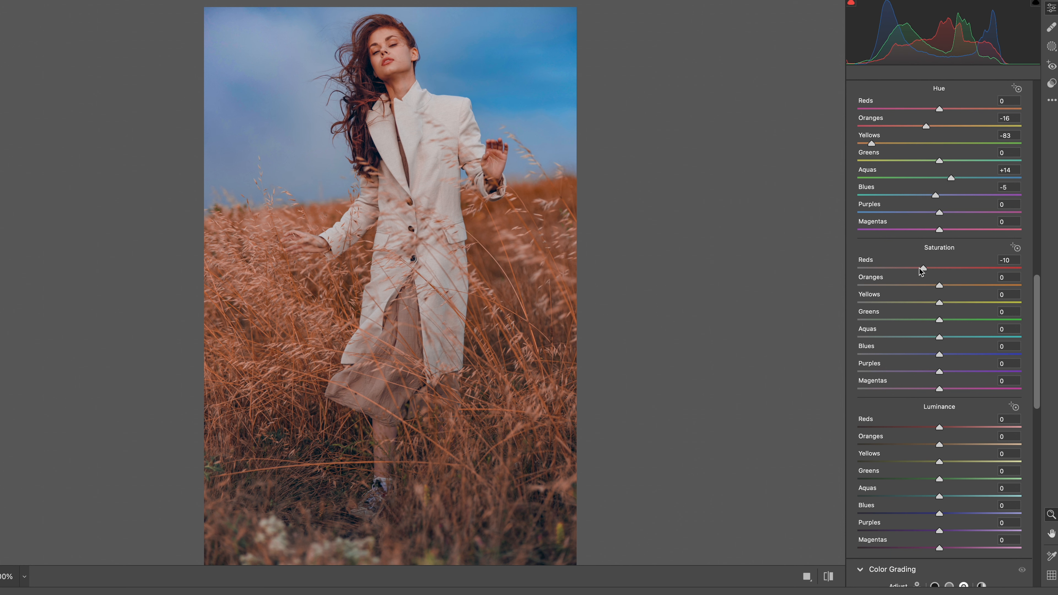
# Step: Adjust the HSL saturation: Oranges -10, Yellows +1 and Blues -49
pyautogui.moveTo(941, 286); pyautogui.dragTo(939, 287)
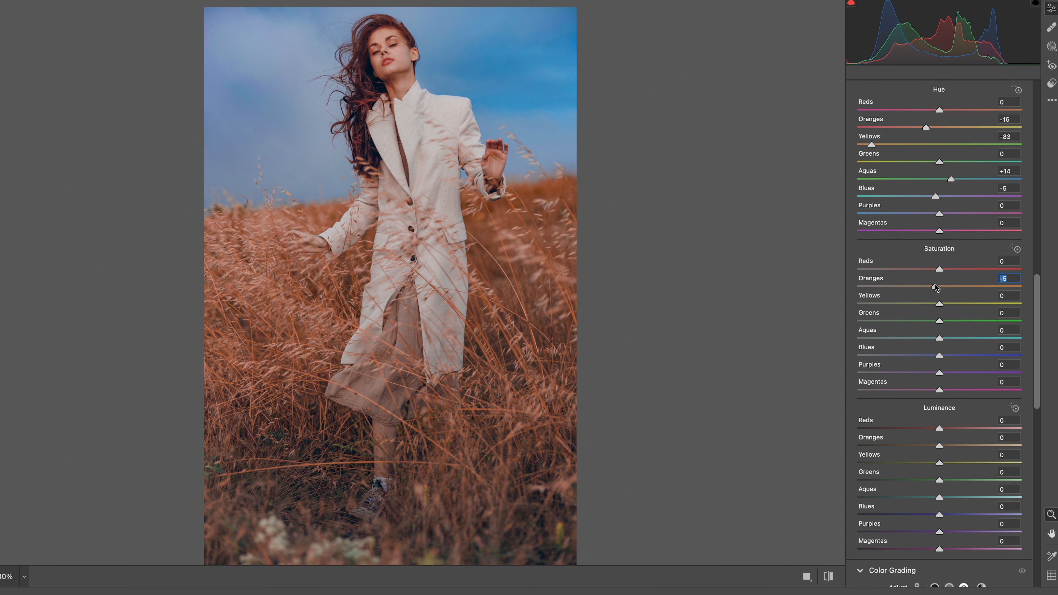
pyautogui.scroll(-1, 935, 288)
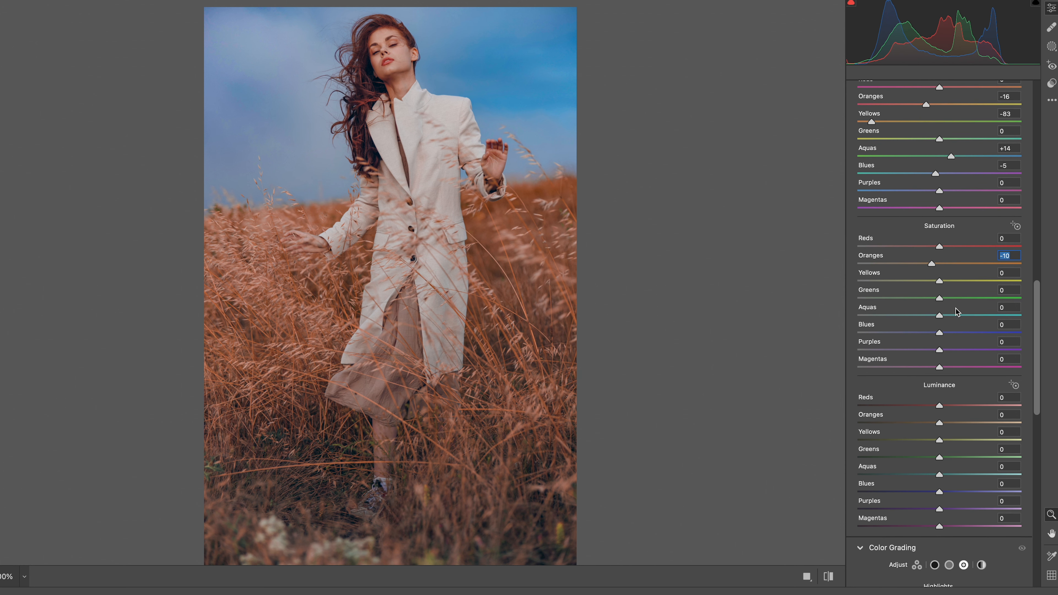
pyautogui.moveTo(940, 281); pyautogui.dragTo(942, 283)
pyautogui.moveTo(939, 316); pyautogui.dragTo(873, 316)
pyautogui.doubleClick(877, 317)
pyautogui.moveTo(939, 333); pyautogui.dragTo(901, 335)
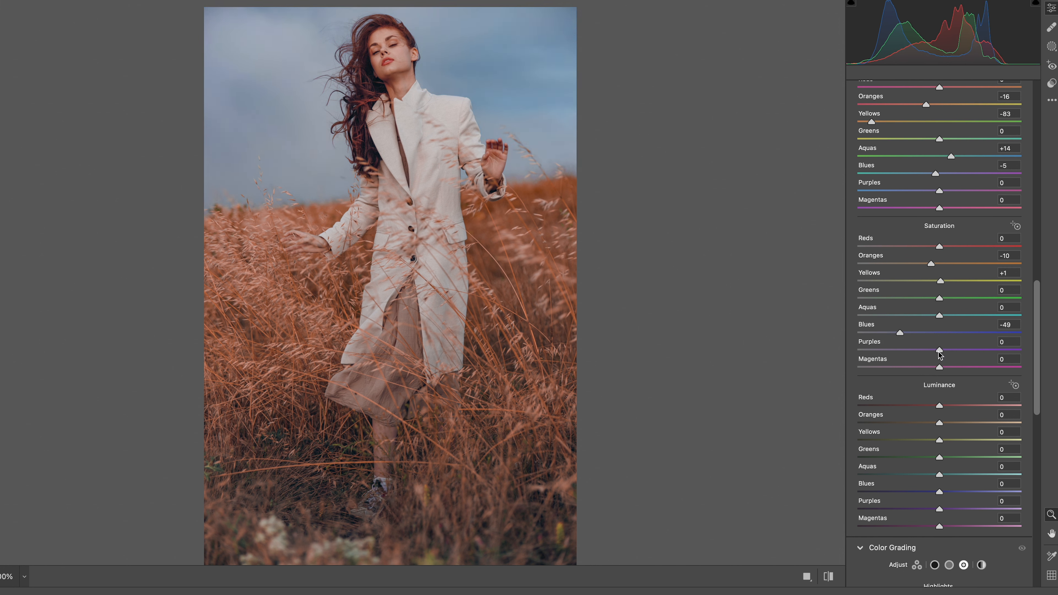
# Step: Adjust the HSL luminance: Oranges +29, Yellows +64, Aquas +73, Blues -5 and Purples +25
pyautogui.scroll(-3, 917, 352)
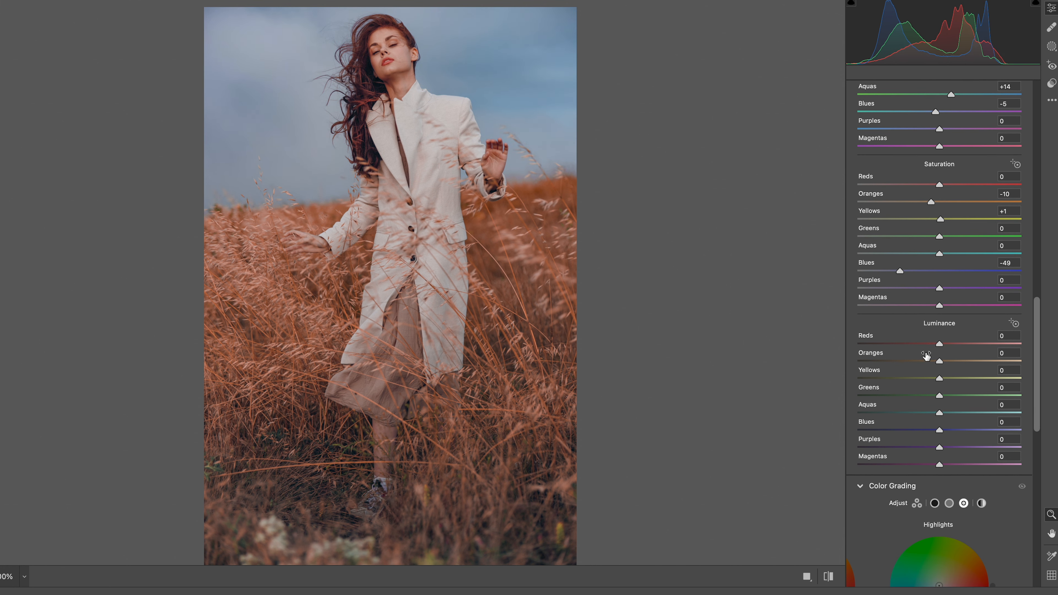
pyautogui.moveTo(939, 344); pyautogui.dragTo(999, 413)
pyautogui.doubleClick(905, 344)
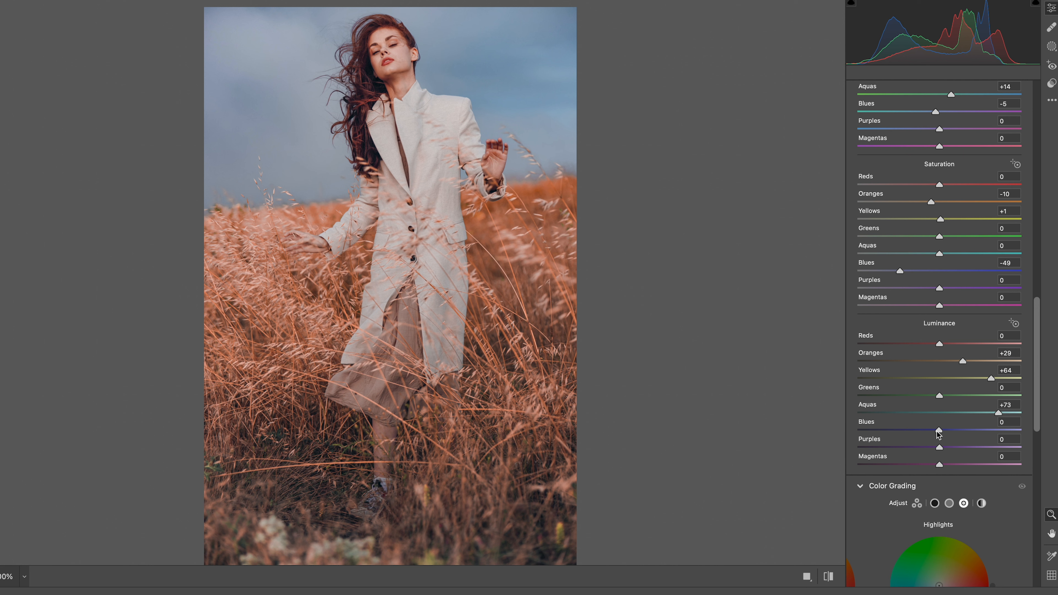
pyautogui.moveTo(940, 432); pyautogui.dragTo(963, 449)
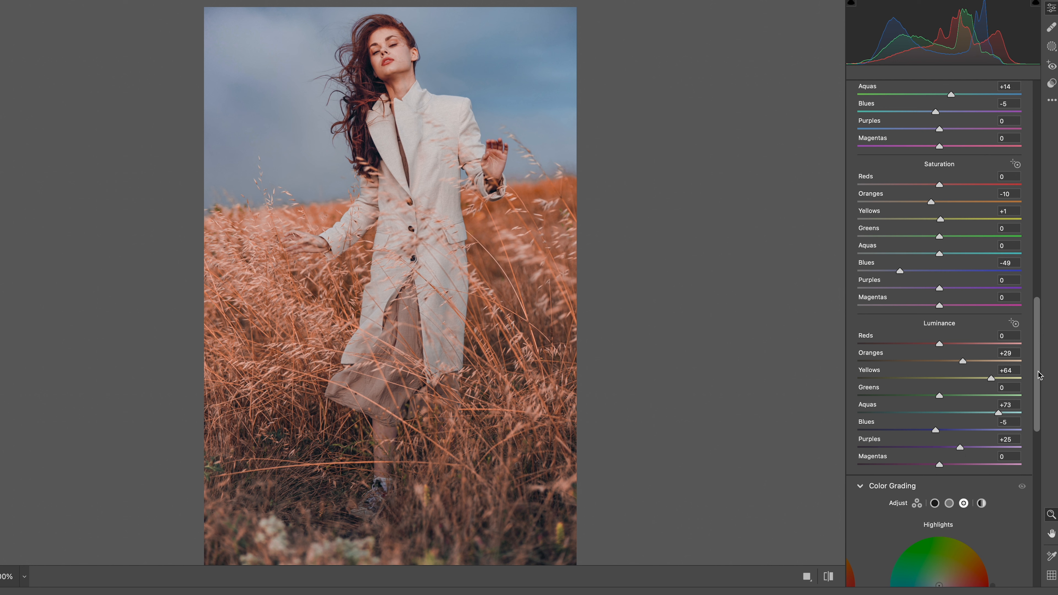
# Step: Tint the color grading shadows with hue 254 and saturation 12
pyautogui.moveTo(1039, 376); pyautogui.dragTo(1044, 442)
pyautogui.click(935, 243)
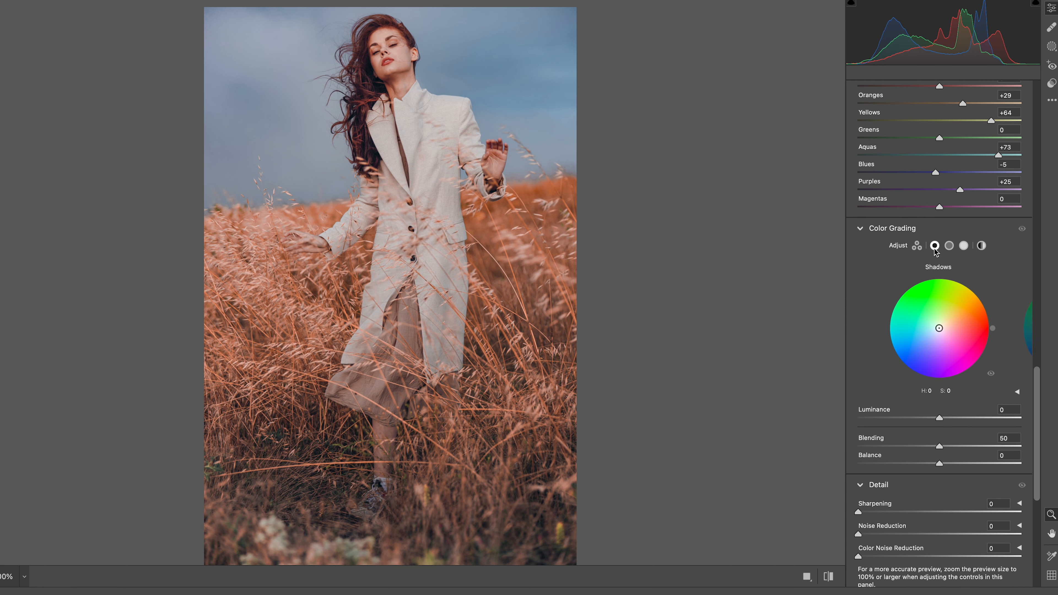
pyautogui.moveTo(940, 325); pyautogui.dragTo(908, 372)
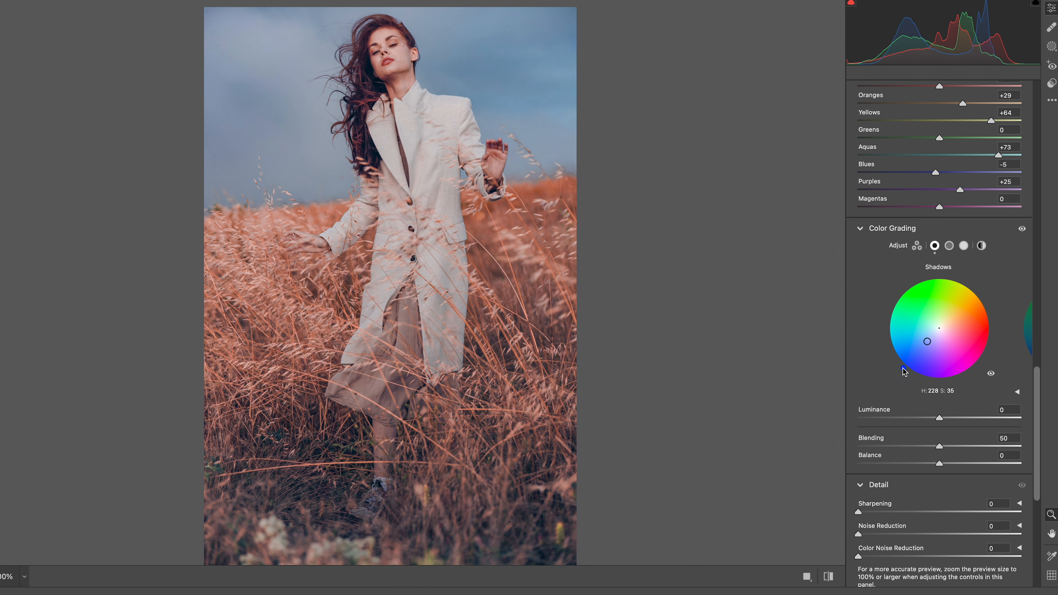
pyautogui.moveTo(908, 372); pyautogui.dragTo(937, 336)
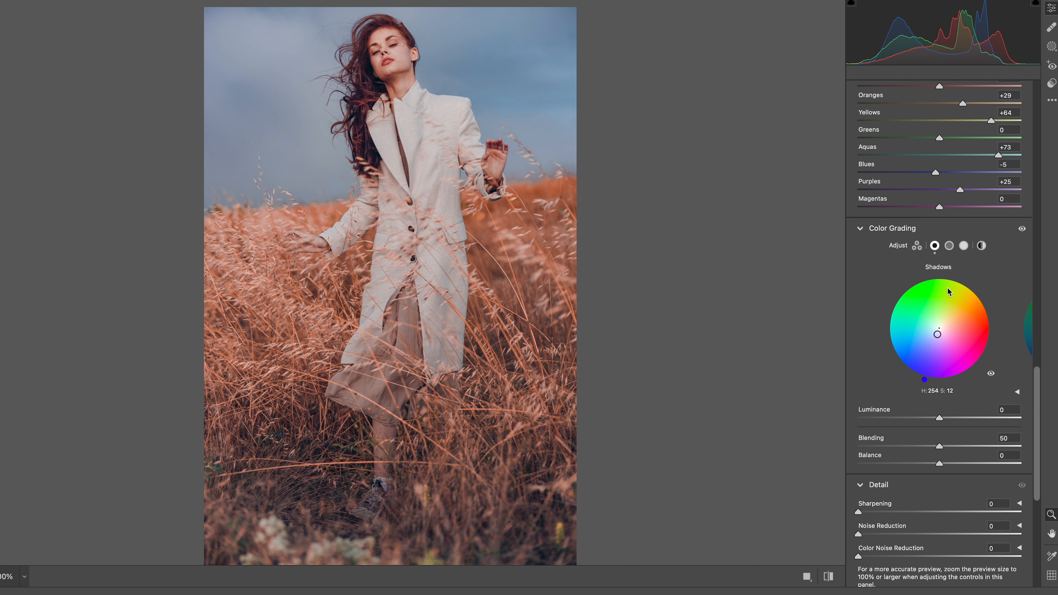
# Step: Tint the color grading highlights with hue 155 and saturation 10
pyautogui.click(964, 245)
pyautogui.moveTo(938, 330); pyautogui.dragTo(889, 308)
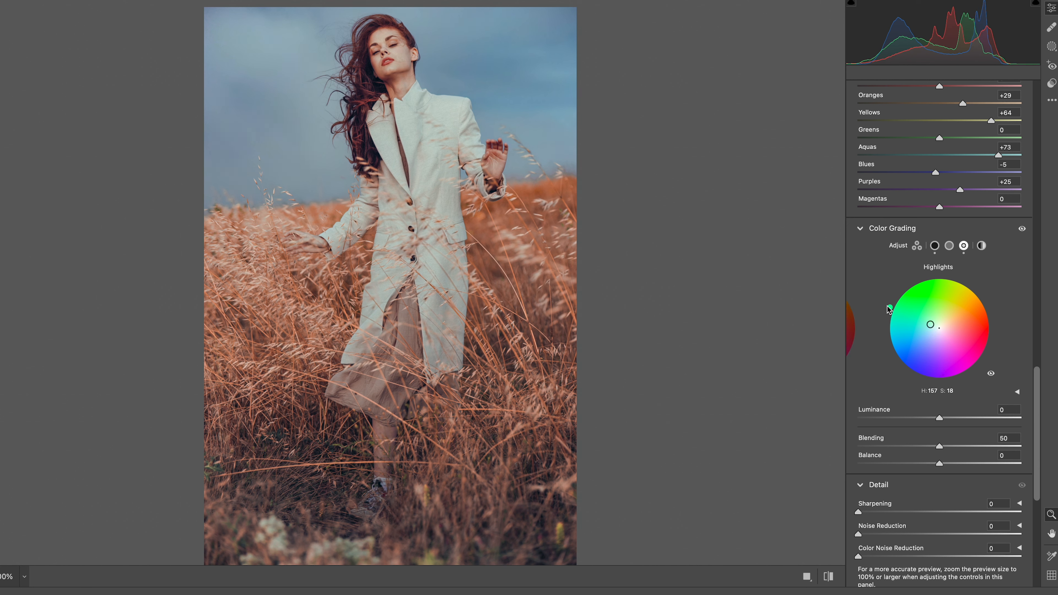
pyautogui.scroll(-1, 890, 308)
pyautogui.moveTo(931, 322); pyautogui.dragTo(934, 323)
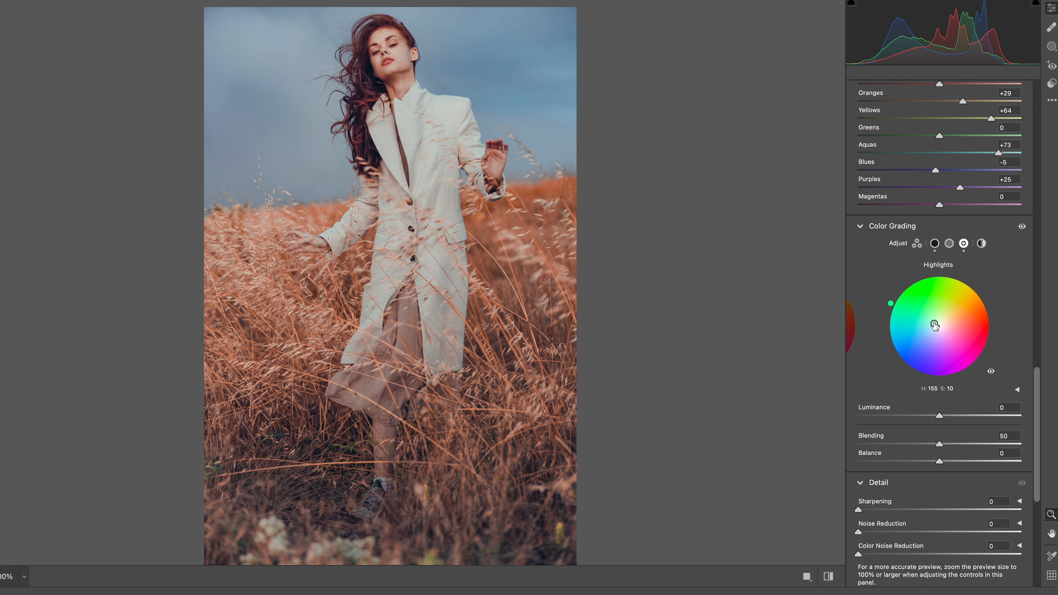
# Step: Shape the main point curve by lifting the black point to output 20, darkening the shadows and mapping the midpoint from 138 to 126
pyautogui.scroll(-1, 932, 354)
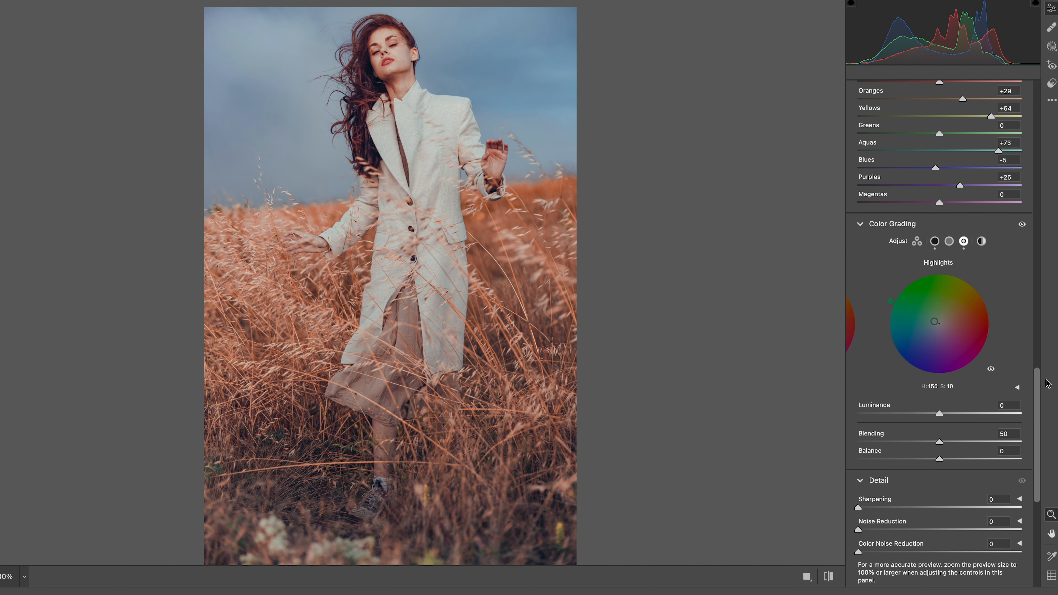
pyautogui.moveTo(1038, 388); pyautogui.dragTo(1024, 185)
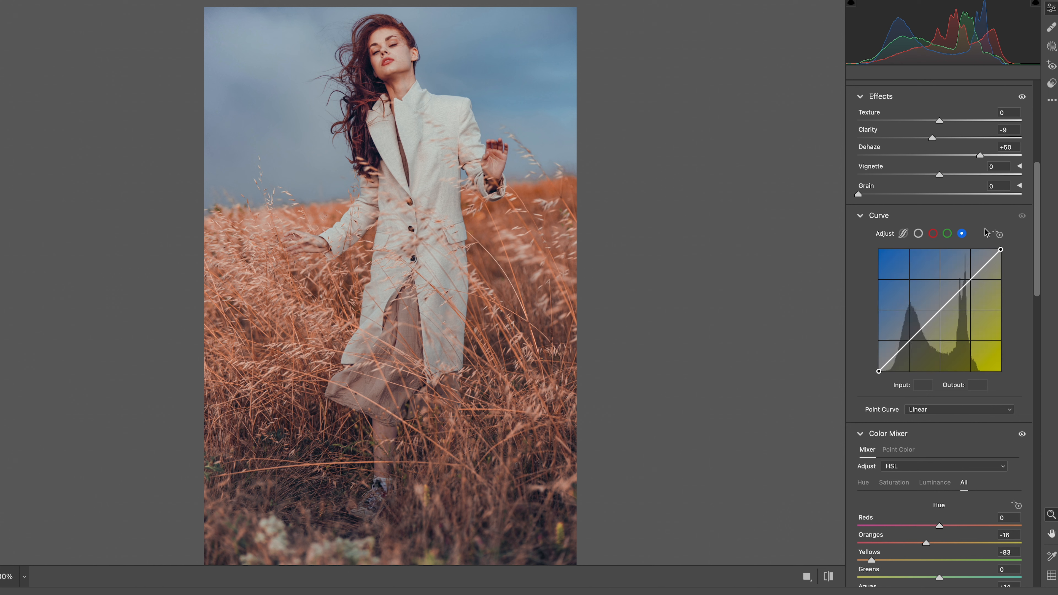
pyautogui.click(919, 233)
pyautogui.click(969, 283)
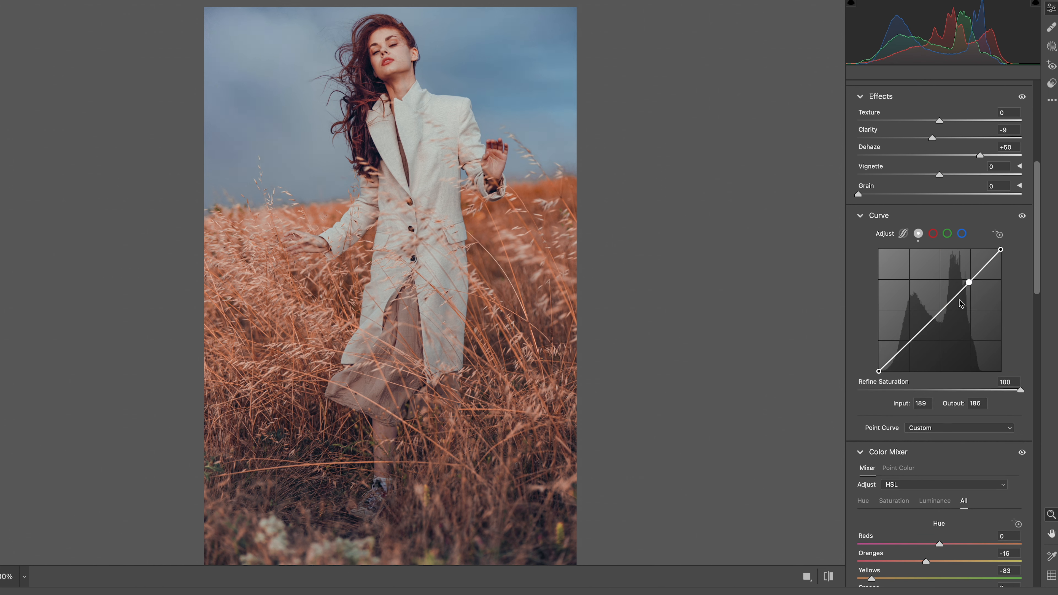
pyautogui.click(942, 310)
pyautogui.moveTo(911, 342); pyautogui.dragTo(918, 340)
pyautogui.moveTo(880, 371)
pyautogui.mouseDown()
pyautogui.moveTo(897, 354)
pyautogui.moveTo(878, 361)
pyautogui.mouseUp()
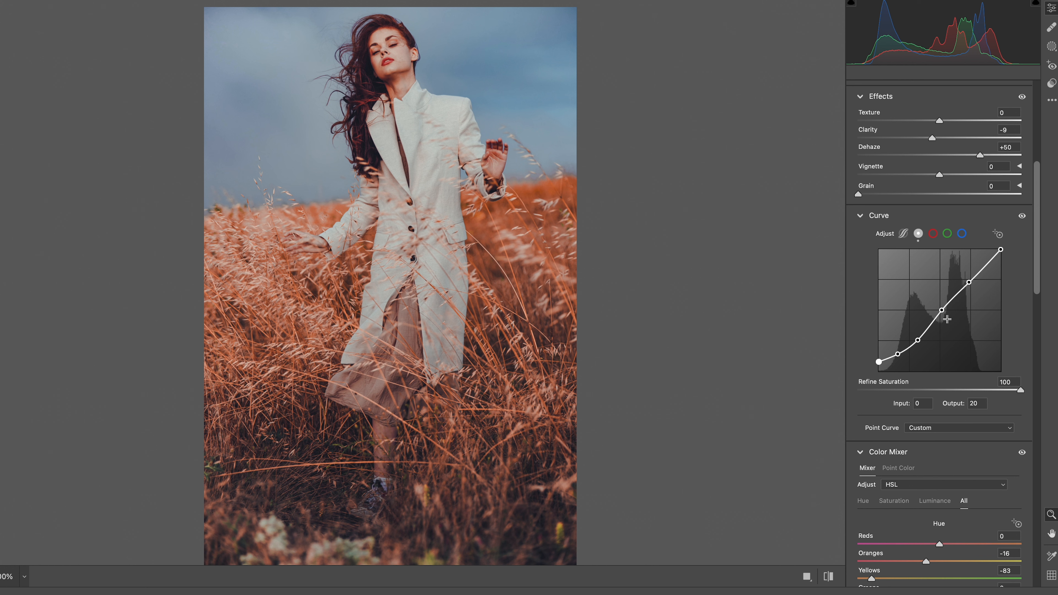
pyautogui.moveTo(942, 311)
pyautogui.mouseDown()
pyautogui.moveTo(972, 282)
pyautogui.moveTo(945, 312)
pyautogui.mouseUp()
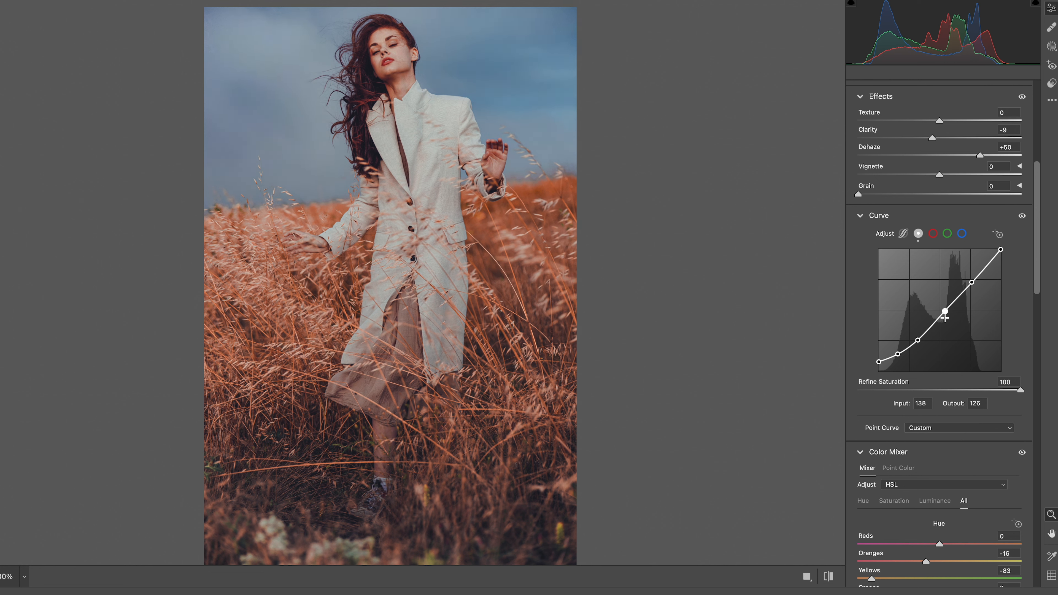
# Step: Add points to the red channel curve, lifting its black point to output 9 and mapping the midpoint from 125 to 129
pyautogui.click(934, 234)
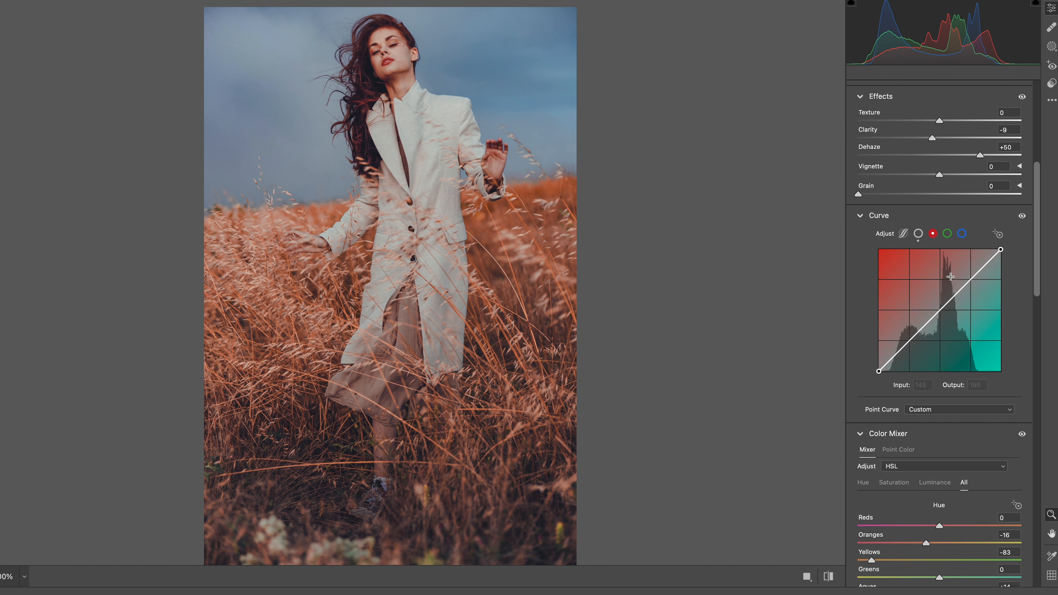
pyautogui.moveTo(969, 280); pyautogui.dragTo(968, 279)
pyautogui.moveTo(937, 311); pyautogui.dragTo(937, 311)
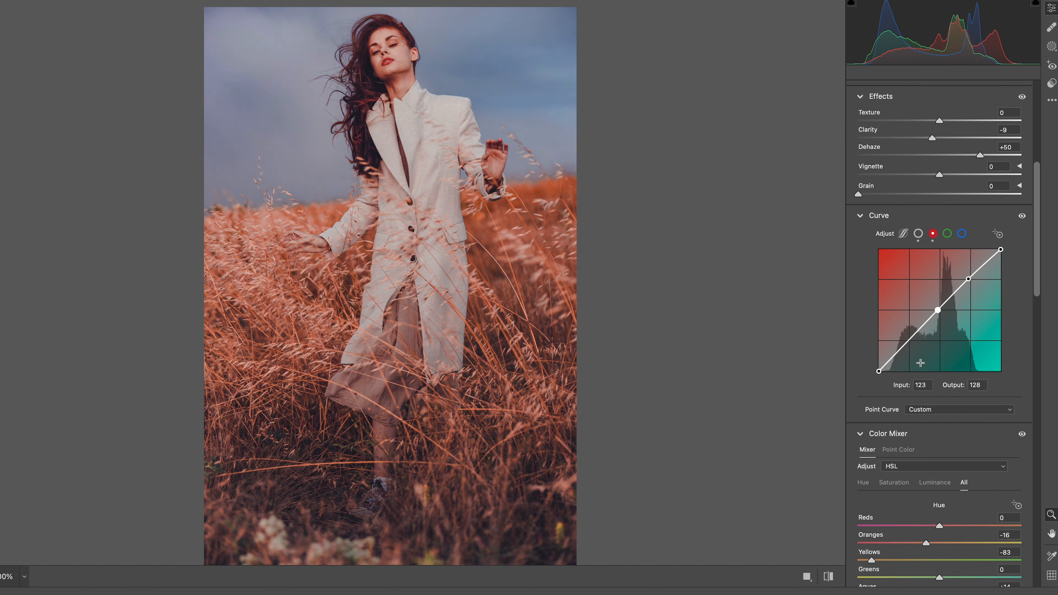
pyautogui.click(900, 350)
pyautogui.moveTo(880, 371); pyautogui.dragTo(879, 368)
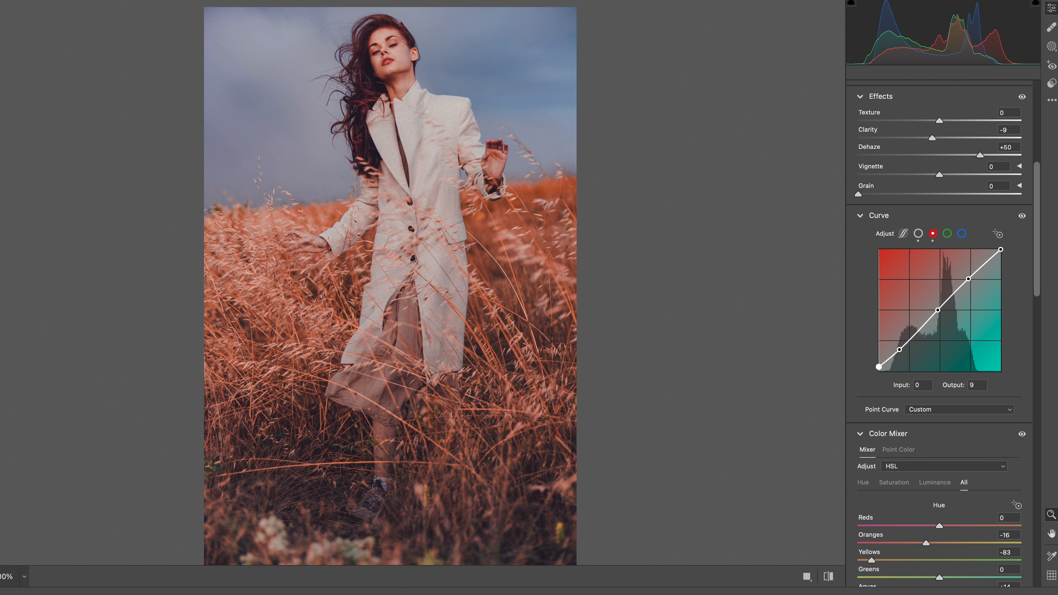
pyautogui.click(938, 310)
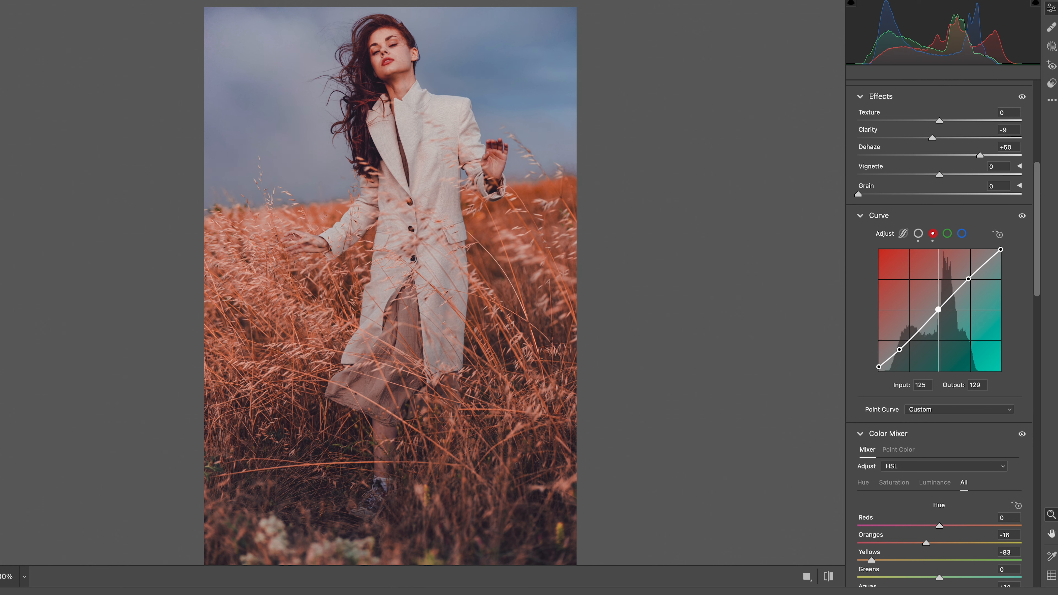
pyautogui.click(970, 279)
# Step: Add highlight, midtone and shadow points to the green channel curve, mapping the midpoint from 131 to 127
pyautogui.click(948, 233)
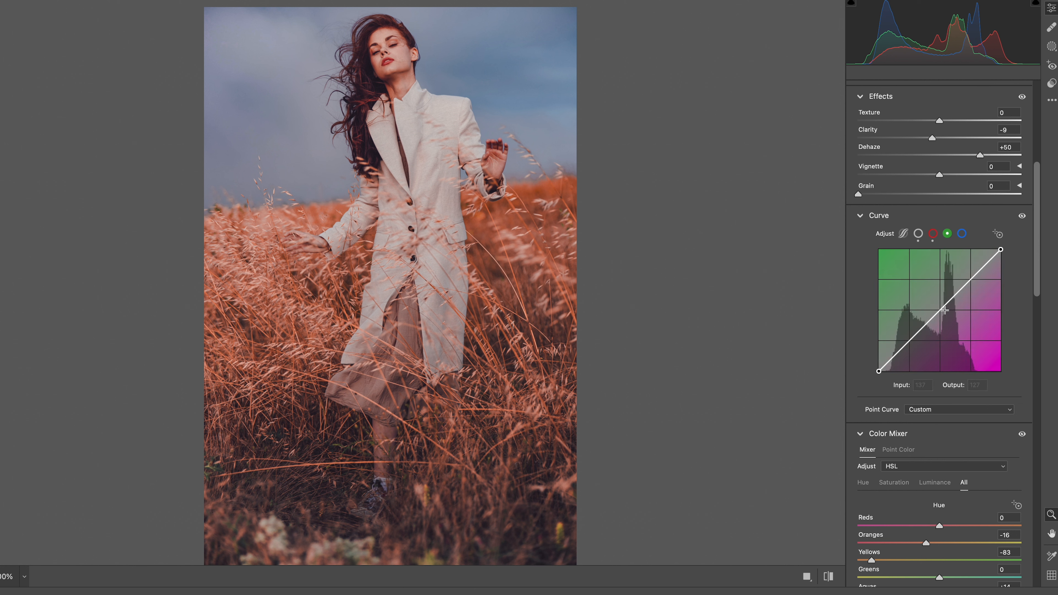
pyautogui.click(944, 311)
pyautogui.moveTo(971, 283); pyautogui.dragTo(942, 310)
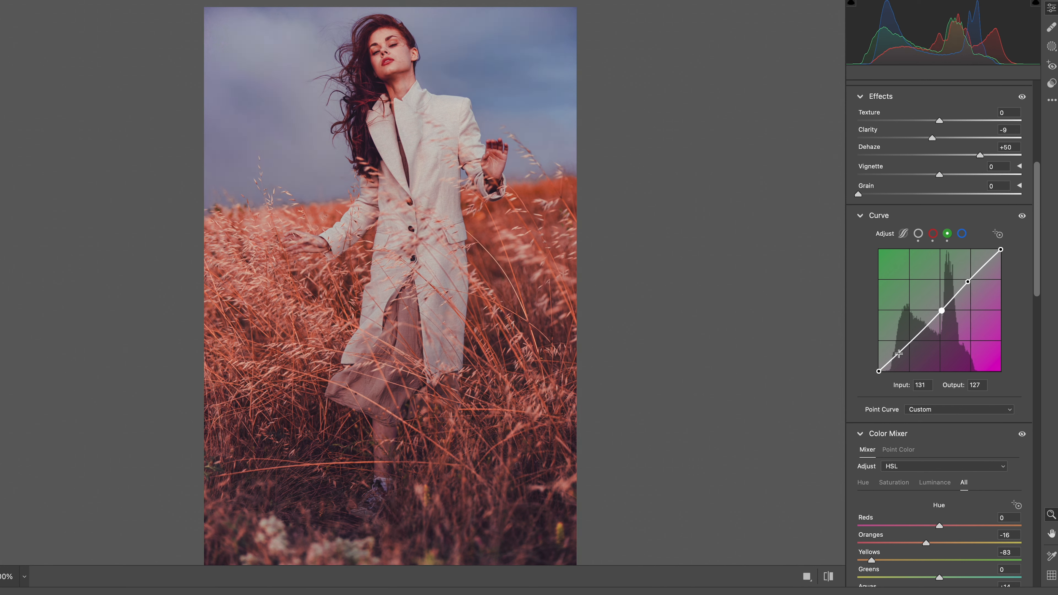
pyautogui.moveTo(899, 354); pyautogui.dragTo(899, 353)
# Step: Shape the blue channel curve with points mapping 63 to 56, 127 to 127 and 189 to 197
pyautogui.click(962, 234)
pyautogui.moveTo(969, 282); pyautogui.dragTo(970, 280)
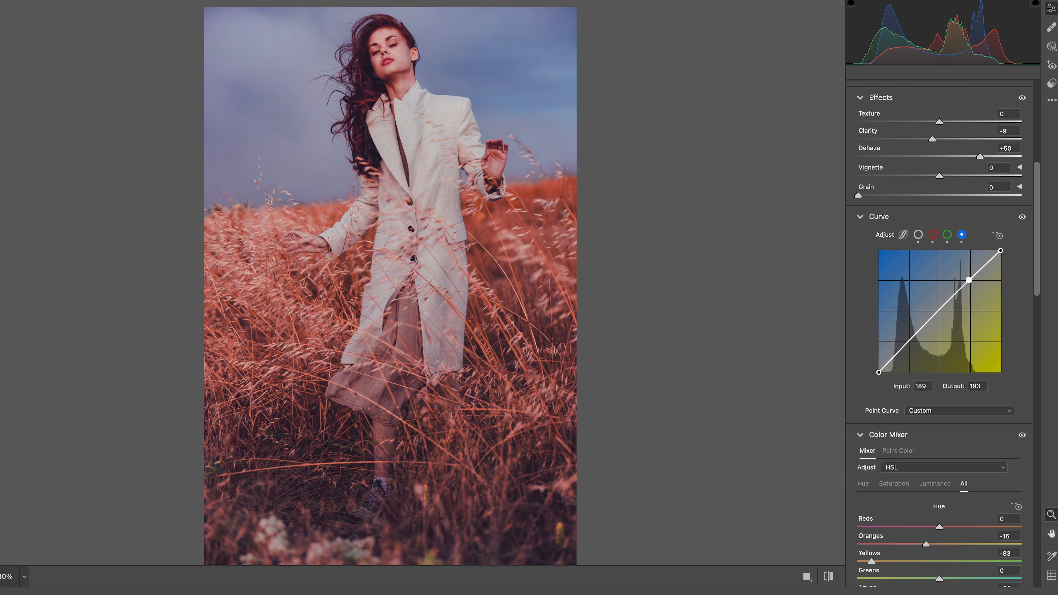
pyautogui.moveTo(940, 314); pyautogui.dragTo(908, 350)
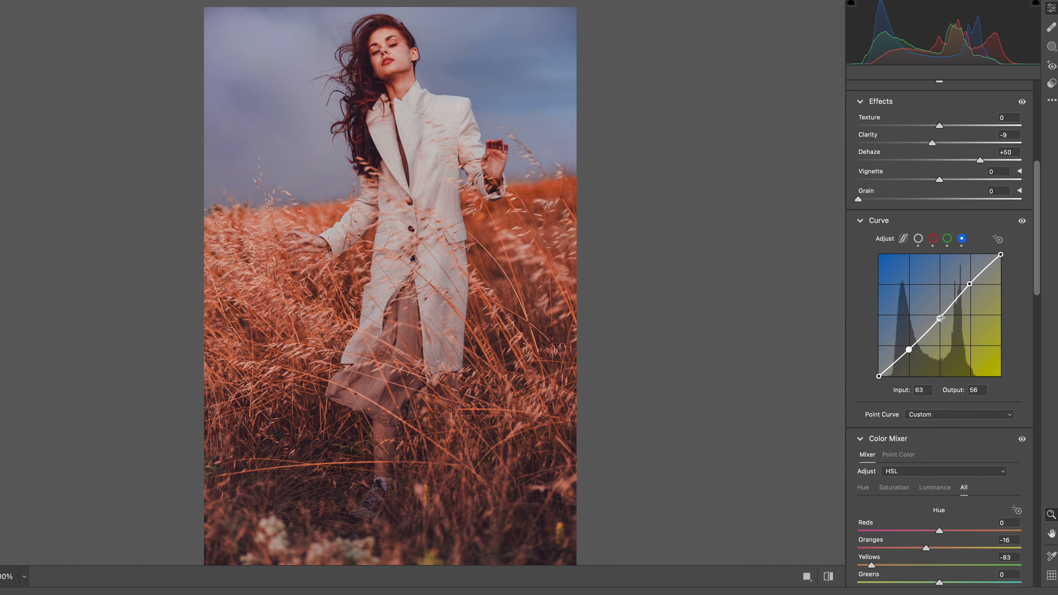
pyautogui.moveTo(940, 319); pyautogui.dragTo(940, 315)
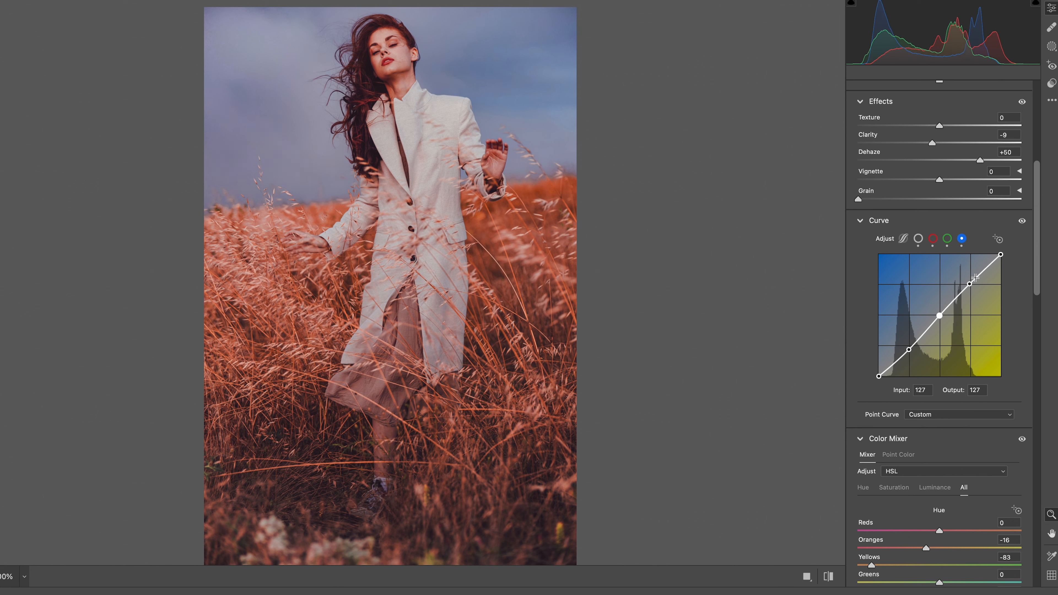
pyautogui.moveTo(971, 284); pyautogui.dragTo(970, 282)
# Step: Refine the green channel curve by mapping the midpoint from 128 to 129, the shadow point from 46 to 42, and lifting the black point
pyautogui.click(948, 239)
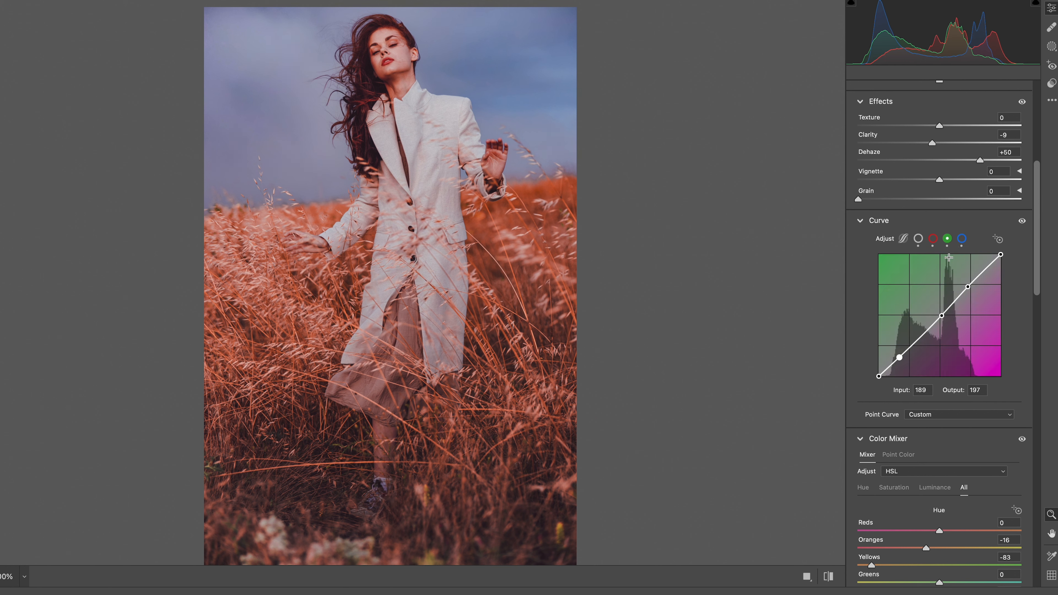
pyautogui.click(969, 286)
pyautogui.moveTo(942, 315); pyautogui.dragTo(940, 314)
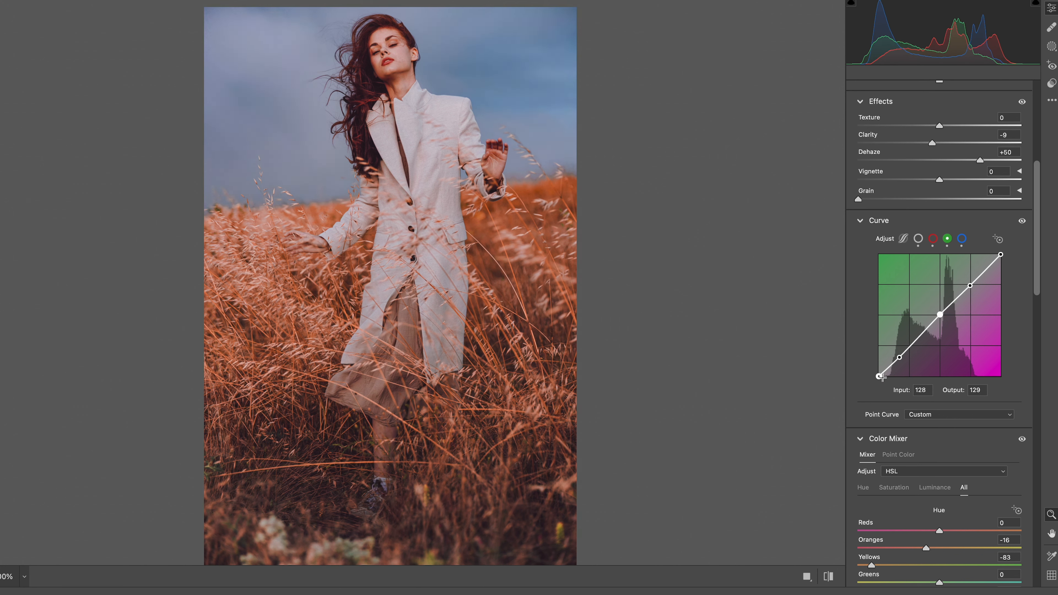
pyautogui.moveTo(879, 377); pyautogui.dragTo(902, 357)
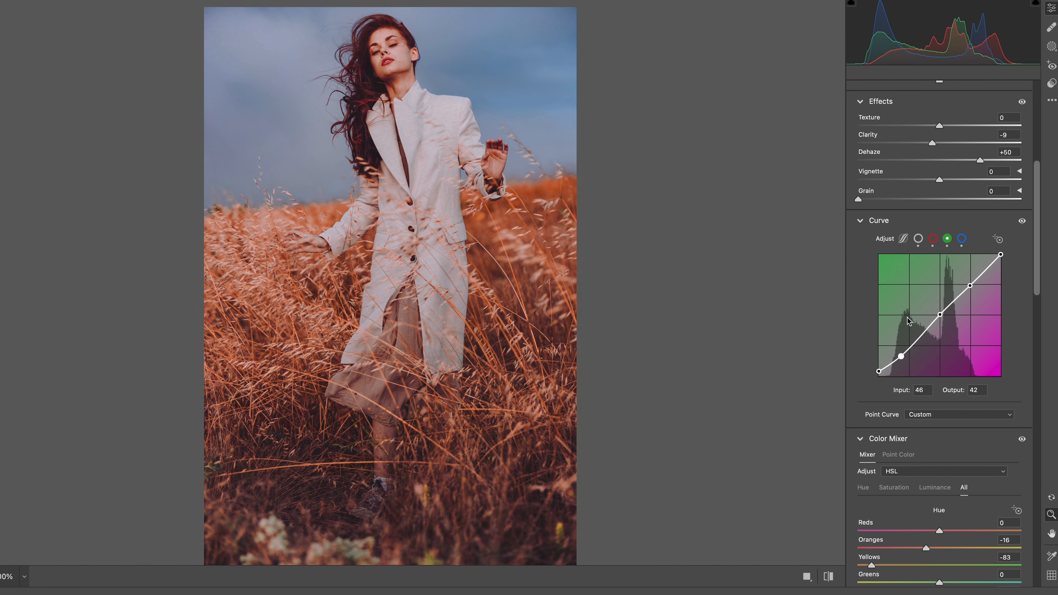
# Step: Refine the red channel curve by mapping the midpoint from 133 to 123, the highlight point from 196 to 190, and the black point to output 4
pyautogui.click(933, 238)
pyautogui.moveTo(938, 314); pyautogui.dragTo(943, 318)
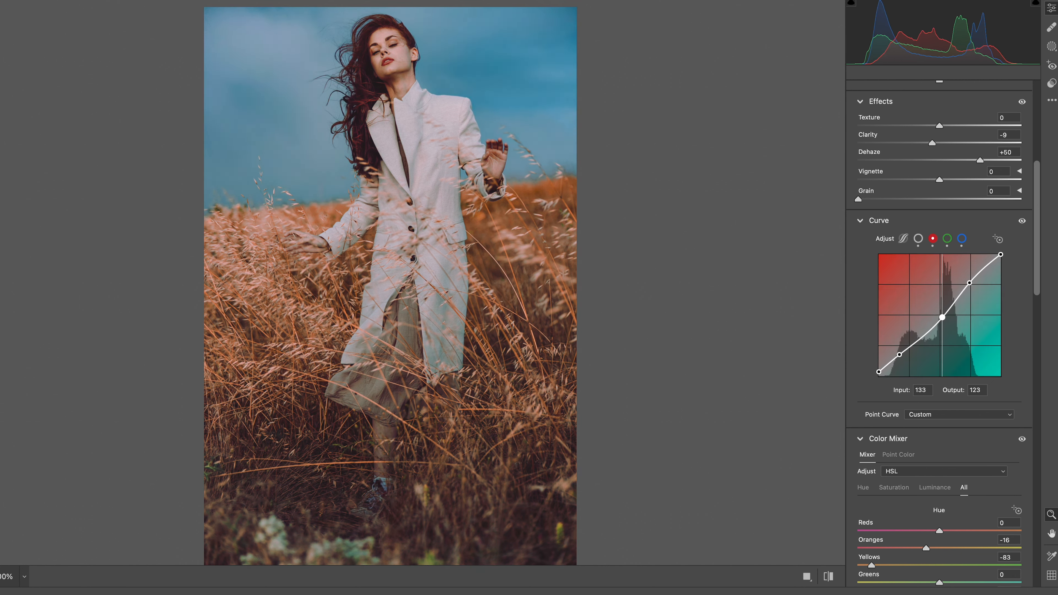
pyautogui.moveTo(970, 283); pyautogui.dragTo(973, 287)
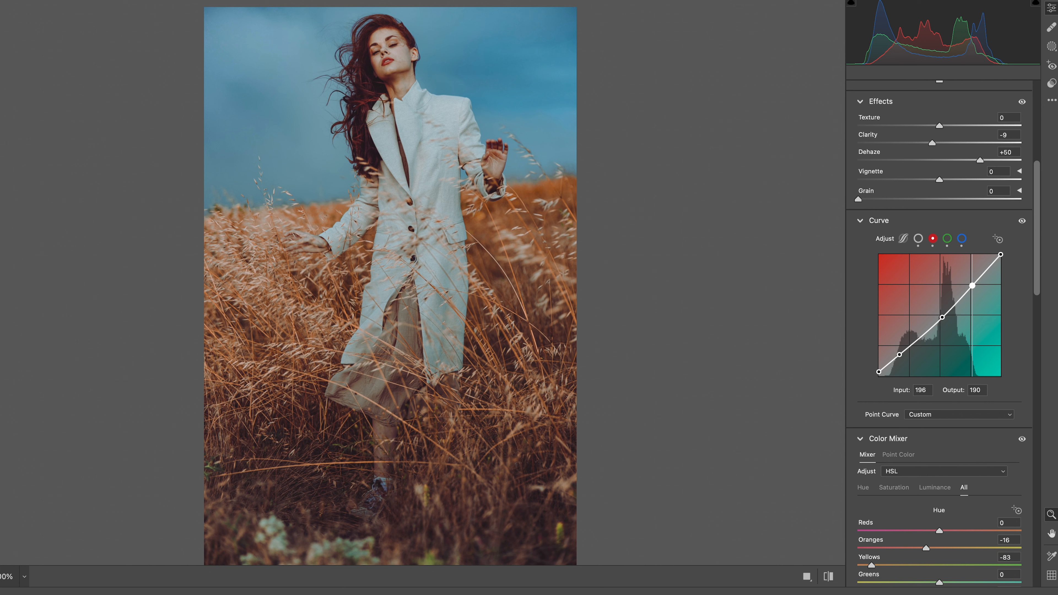
pyautogui.moveTo(899, 355); pyautogui.dragTo(880, 374)
# Step: Fine-tune the green channel curve by slightly lowering the shadow point and mapping the highlight point from 193 to 194
pyautogui.click(948, 239)
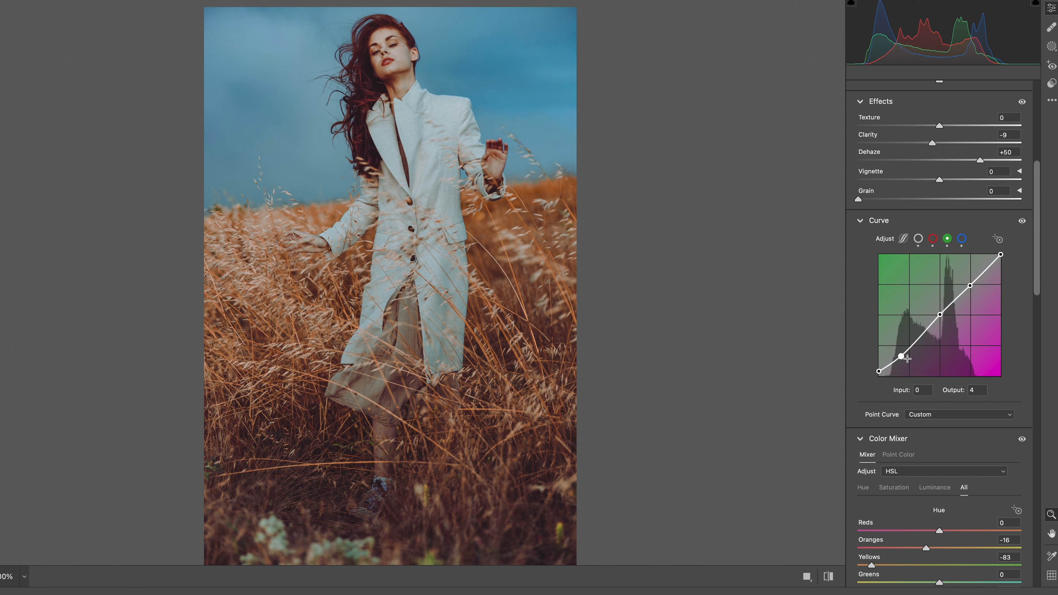
pyautogui.moveTo(902, 358); pyautogui.dragTo(901, 357)
pyautogui.moveTo(970, 287); pyautogui.dragTo(972, 283)
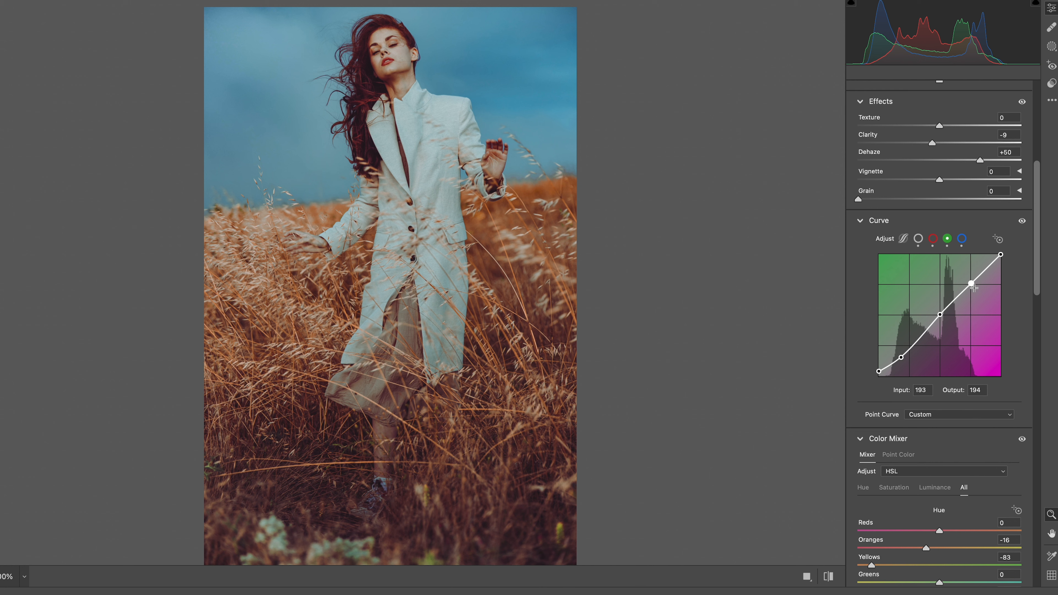
# Step: Refine the blue channel curve by lowering the highlight point, mapping the midpoint from 131 to 124, nudging the shadow point, and lifting the black point to output 2
pyautogui.click(962, 238)
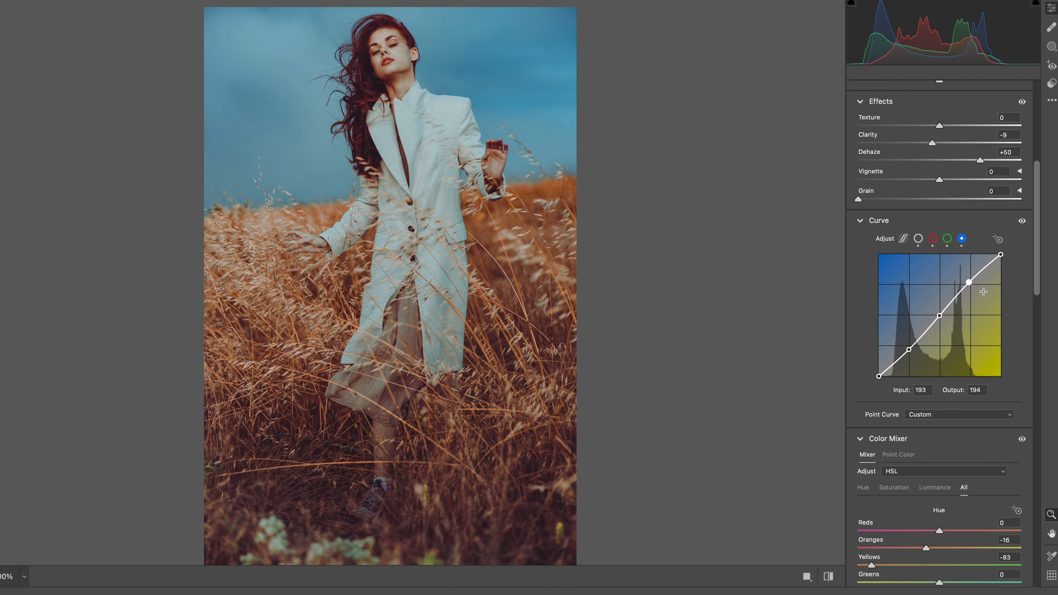
pyautogui.moveTo(970, 284); pyautogui.dragTo(974, 283)
pyautogui.moveTo(940, 316); pyautogui.dragTo(942, 317)
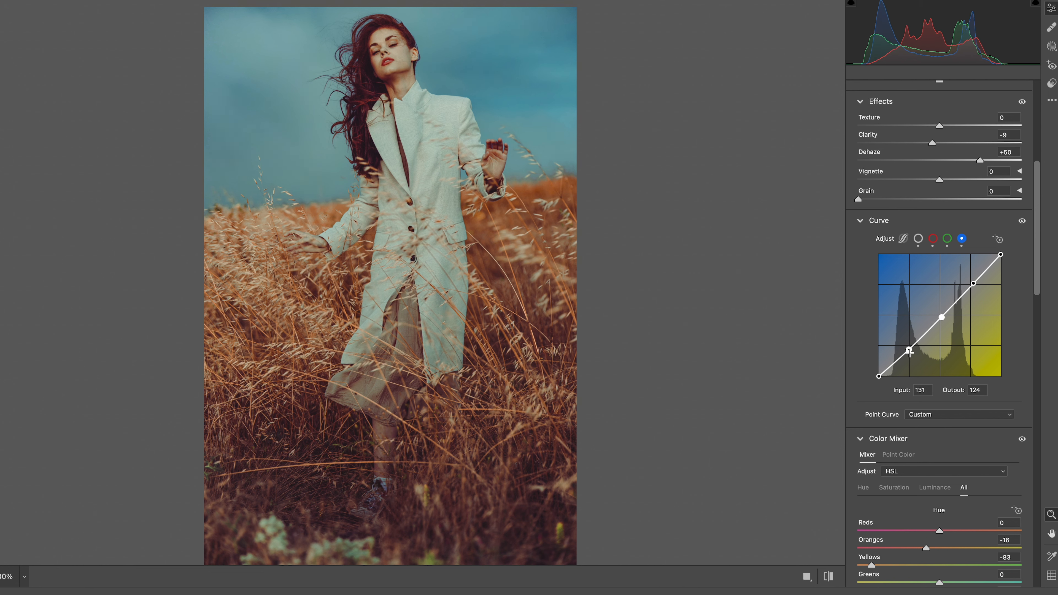
pyautogui.moveTo(910, 349); pyautogui.dragTo(878, 375)
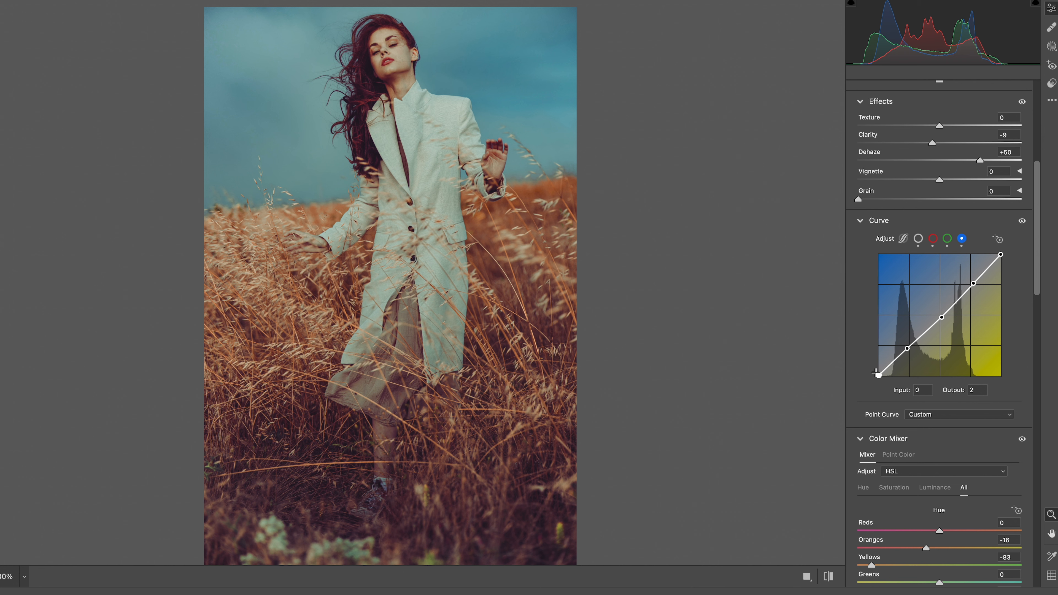
# Step: Reduce the photo's overall saturation to -5 in the basic color adjustments
pyautogui.scroll(5, 933, 287)
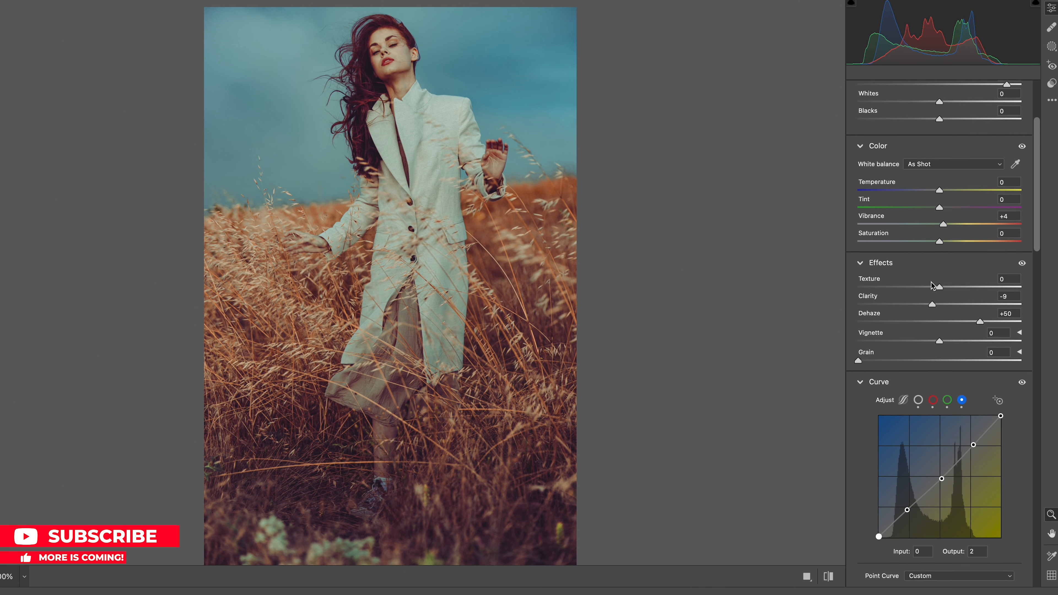
pyautogui.scroll(3, 933, 287)
pyautogui.moveTo(940, 318); pyautogui.dragTo(932, 319)
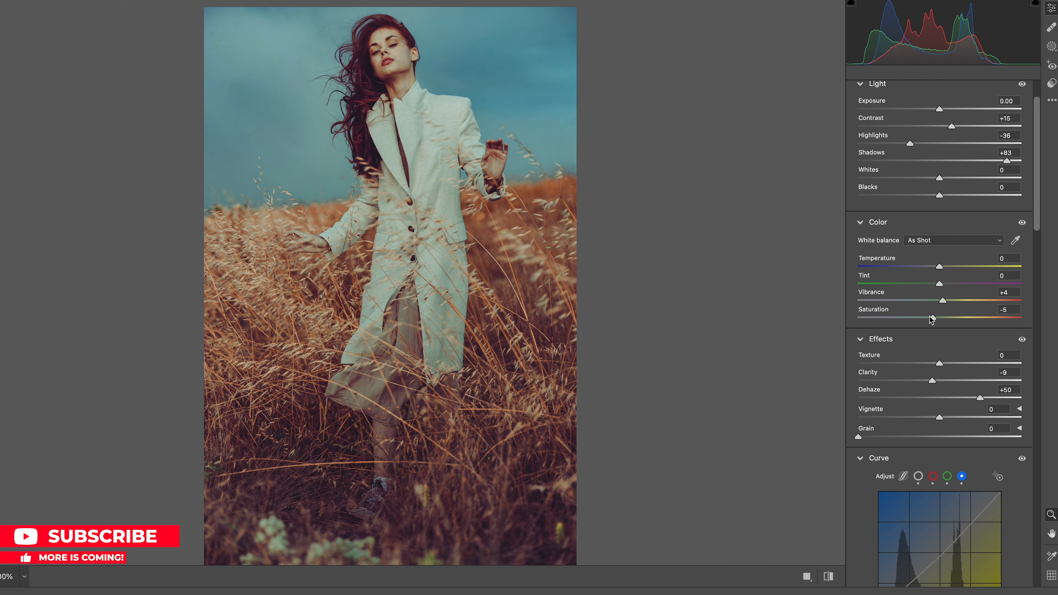